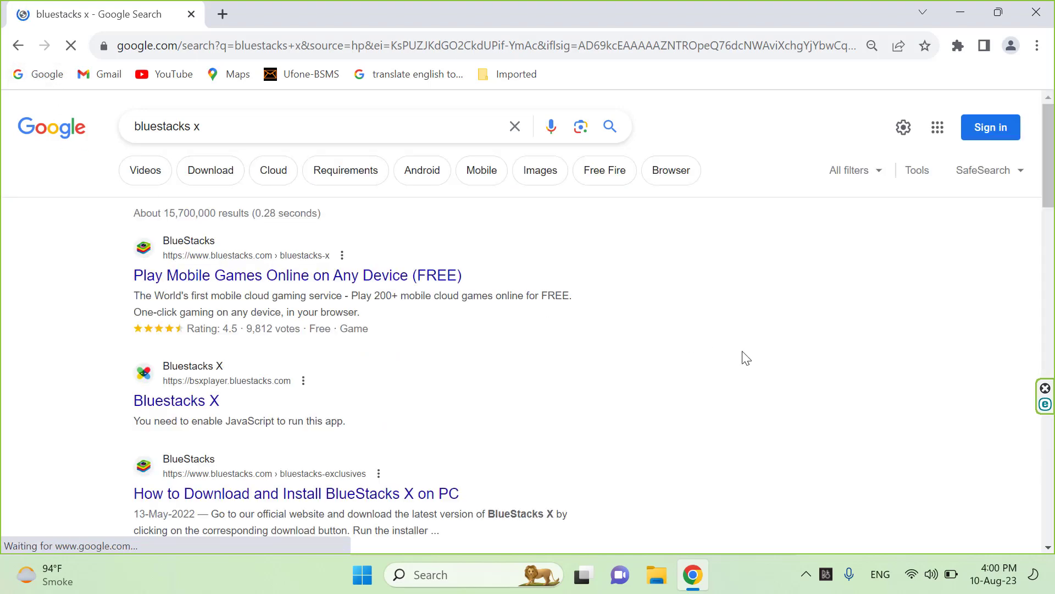
- Open the search result "How to Download and Install BlueStacks X on PC" in a new tab and switch to it
scroll(744, 358, "down", 2)
scroll(744, 358, "up", 2)
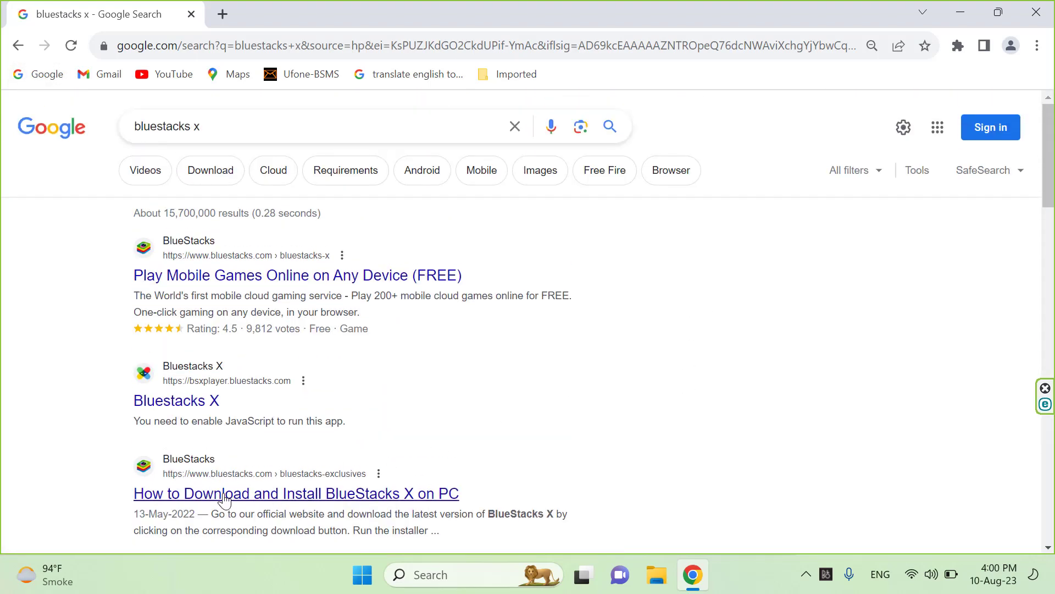
right_click(280, 500)
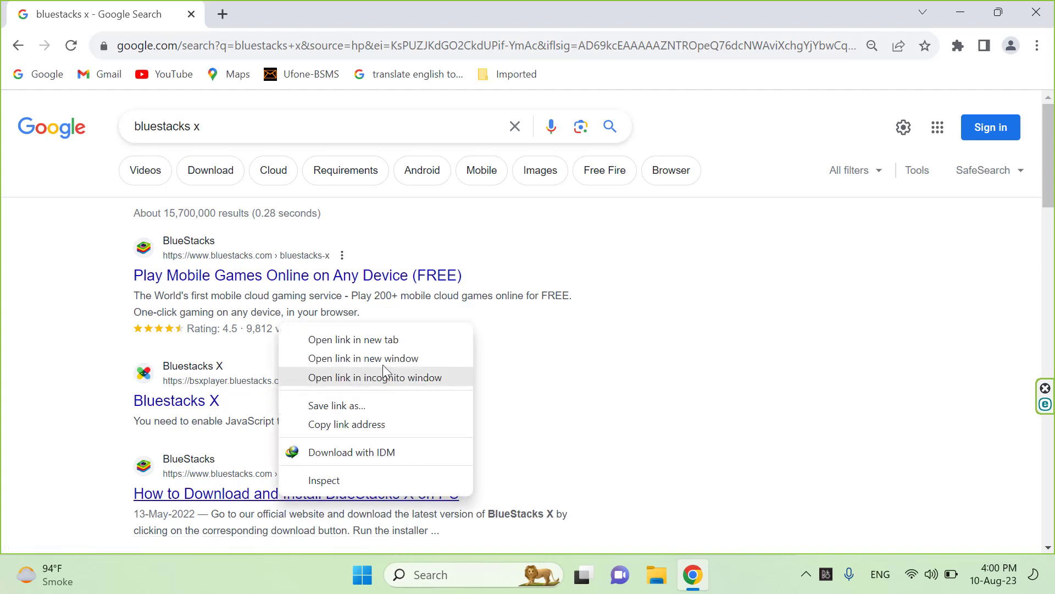
left_click(375, 342)
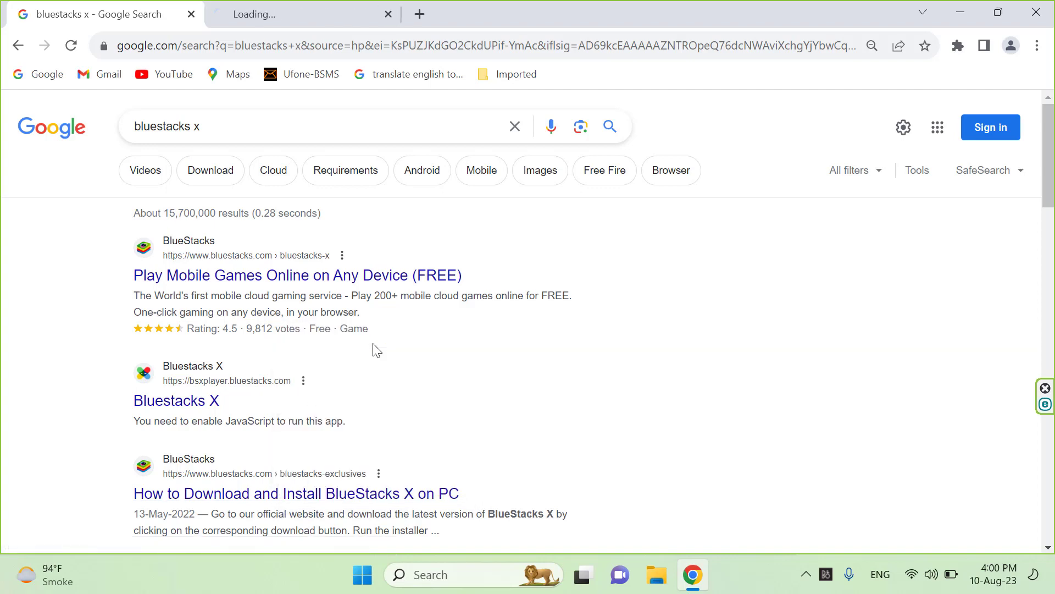
left_click(302, 10)
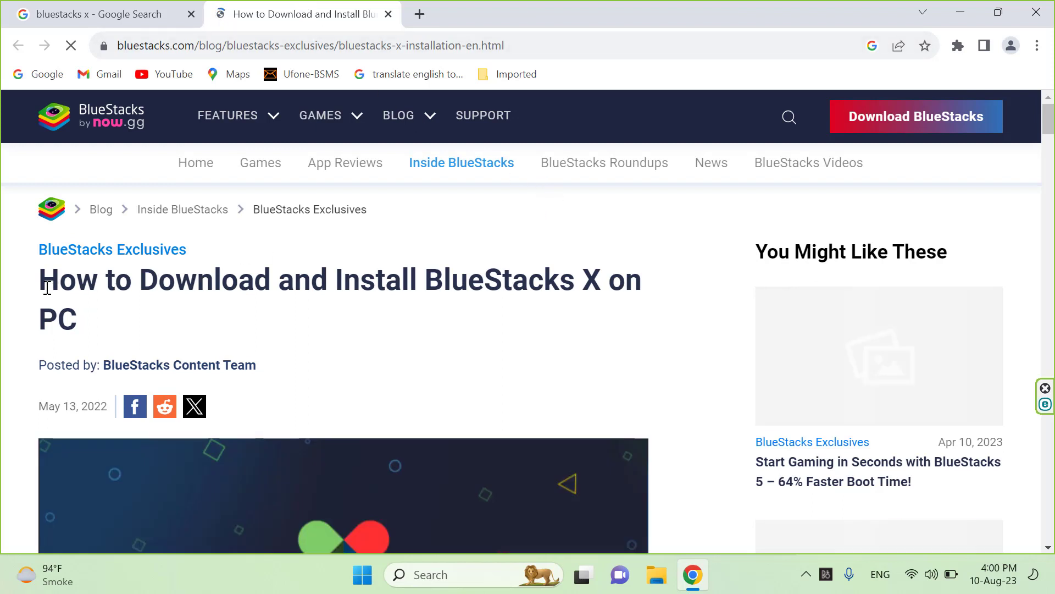
- Download the BlueStacks X installer from the article and open the folder where the file is saved
left_click_drag(39, 280, 102, 315)
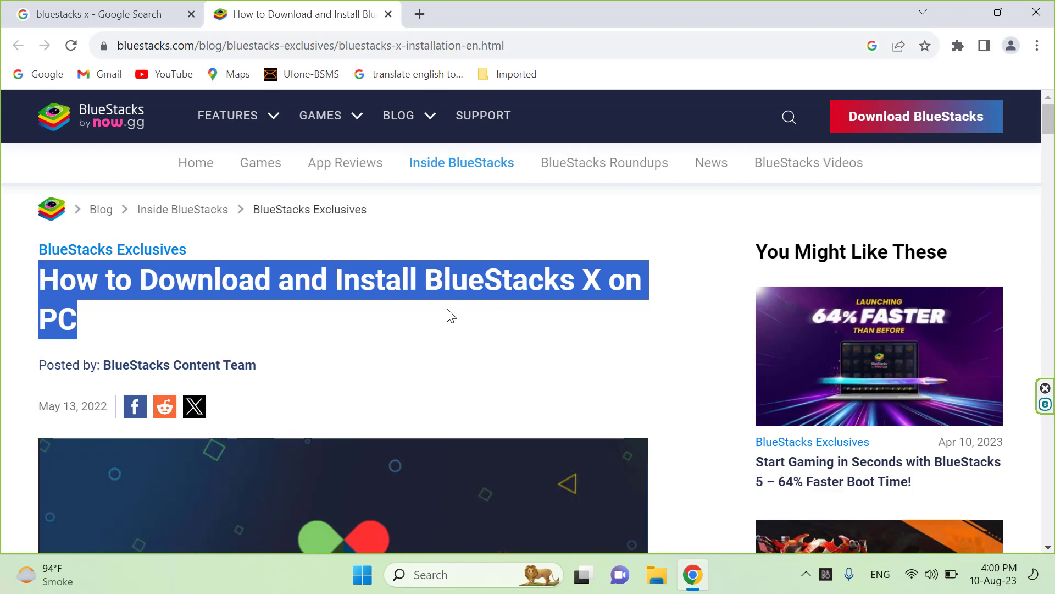
left_click(481, 332)
scroll(722, 323, "down", 2)
scroll(722, 323, "down", 6)
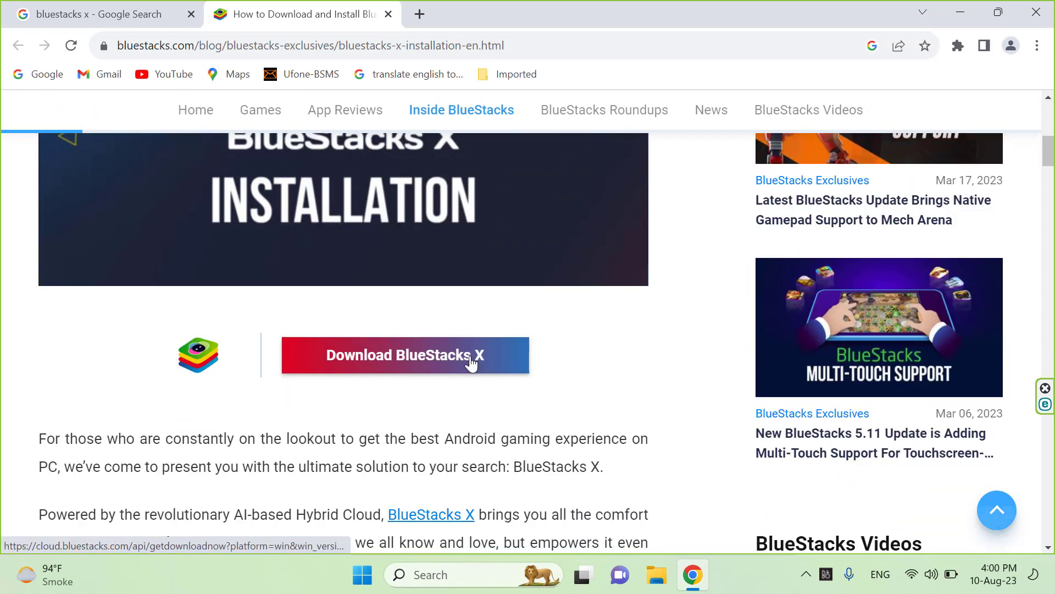
left_click(411, 363)
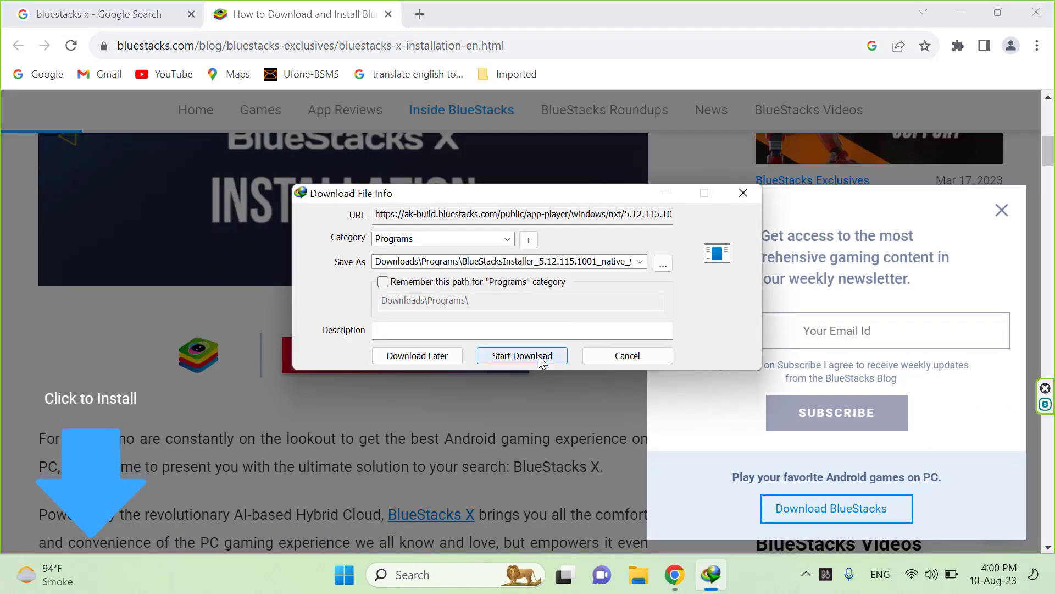
left_click(504, 357)
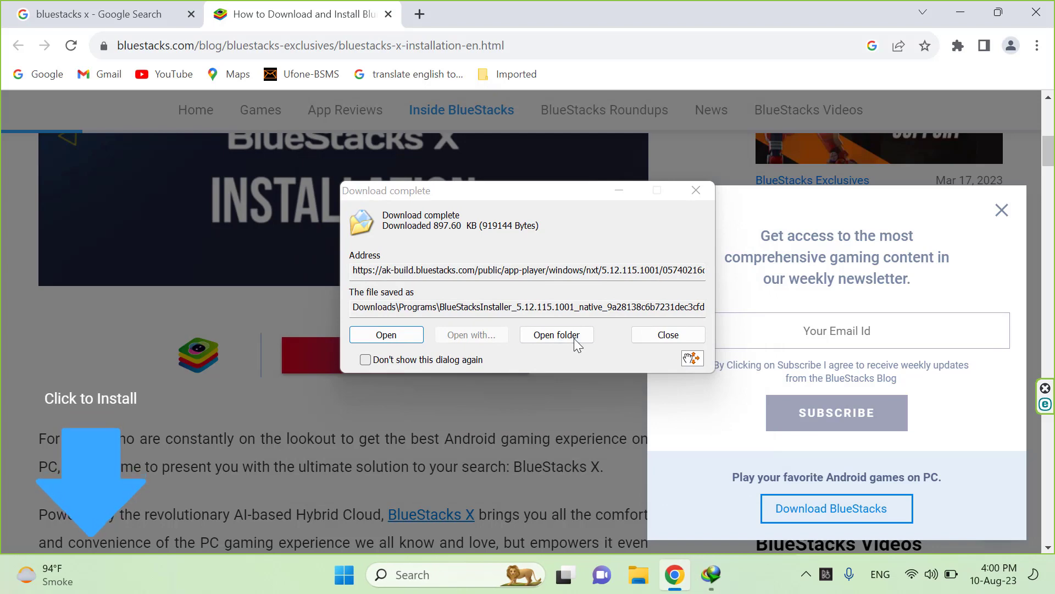
left_click(572, 335)
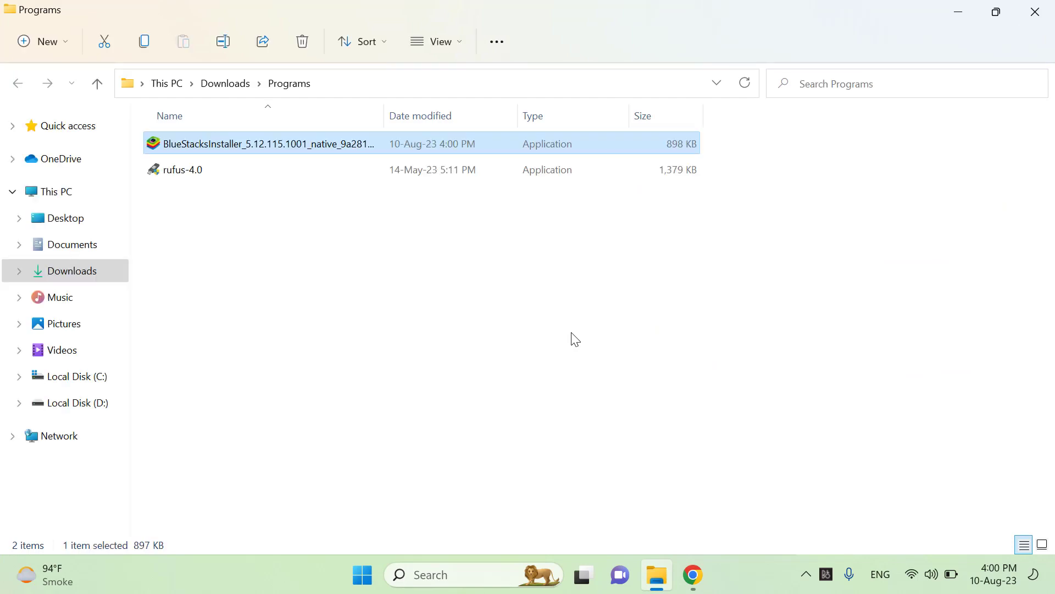
- Run the downloaded BlueStacks installer as administrator and start the installation, with the windows minimized
double_click(262, 147)
right_click(262, 148)
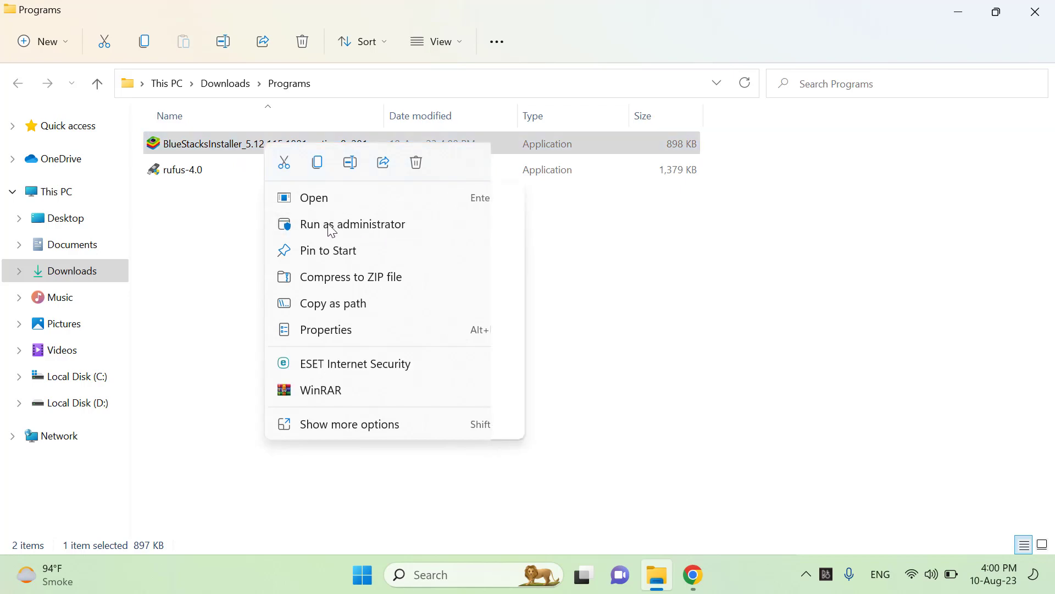
left_click(304, 226)
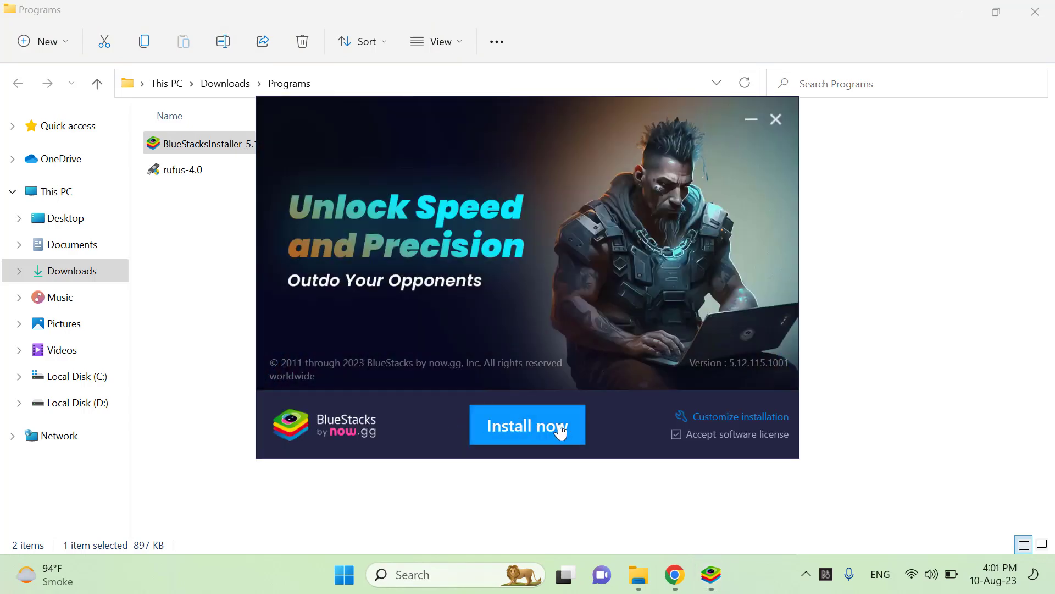
left_click(547, 433)
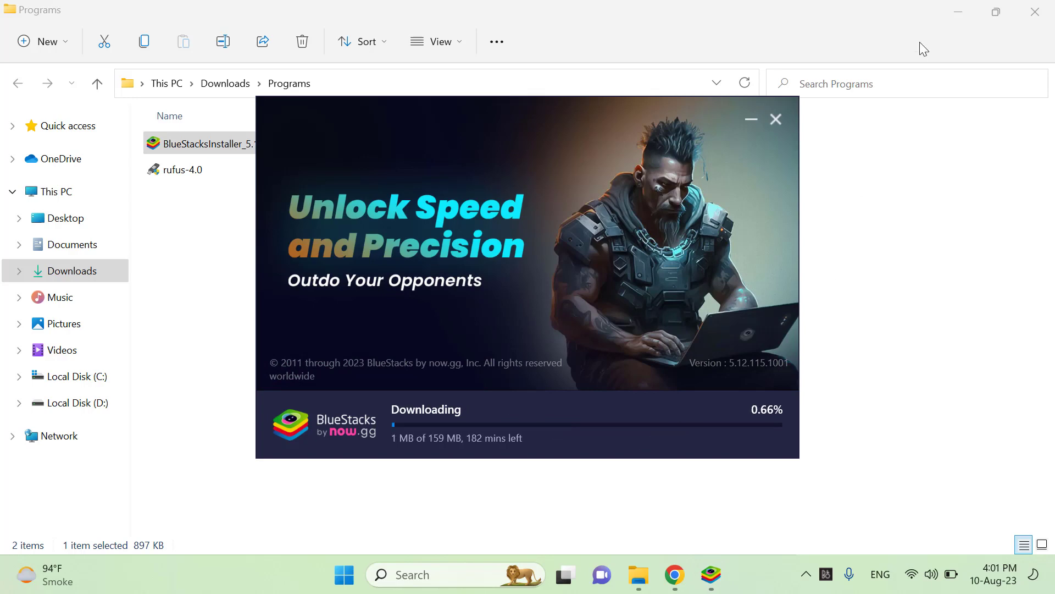
left_click(961, 17)
left_click(958, 11)
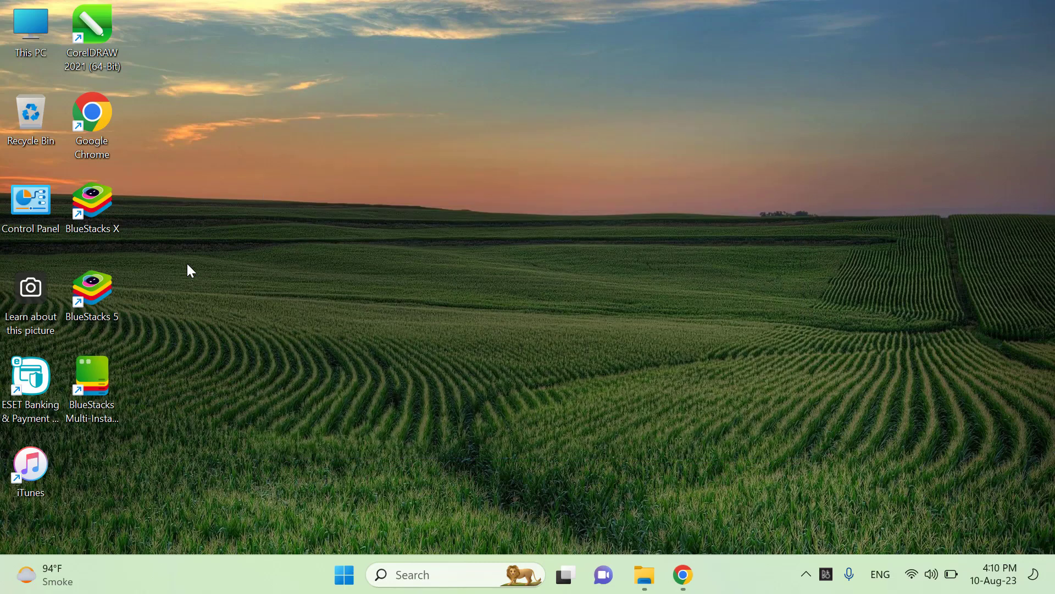
- Launch BlueStacks X from its desktop shortcut
left_click(107, 208)
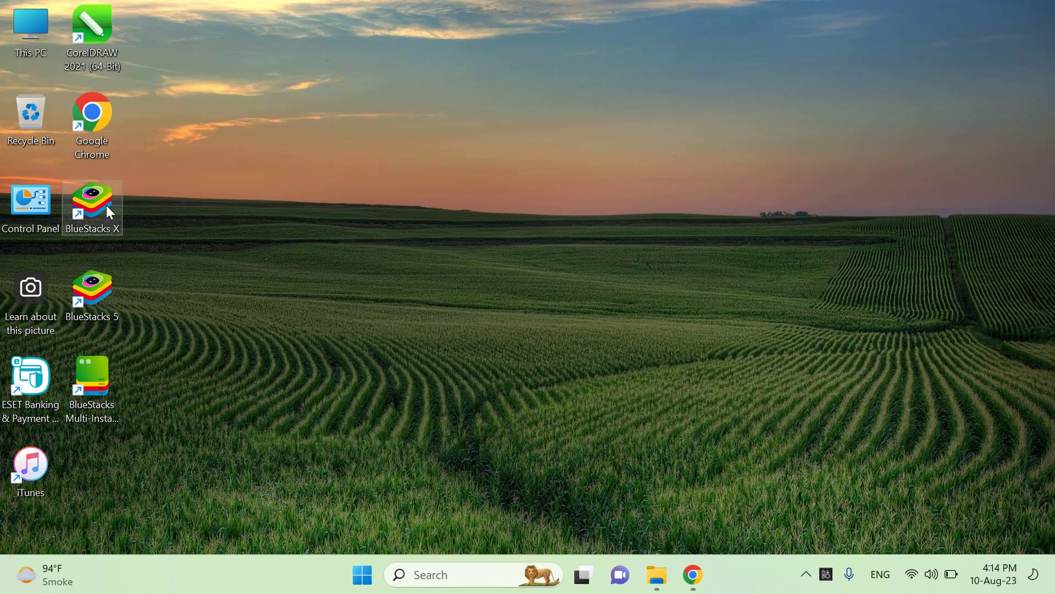
right_click(107, 209)
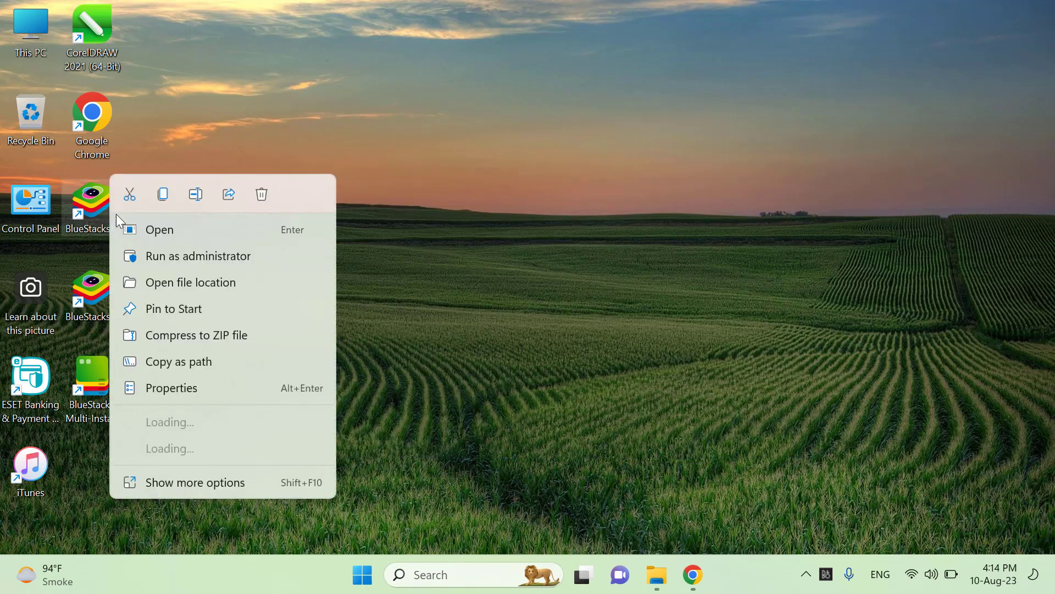
left_click(191, 227)
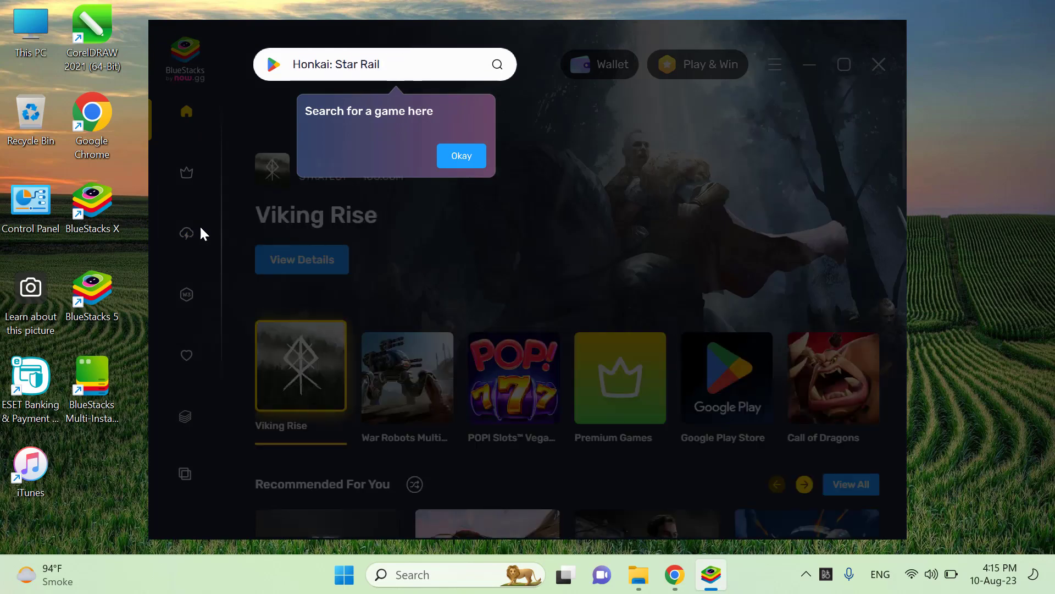
- Dismiss all the introductory tips, from the game search tip through the App Player tip
left_click(463, 160)
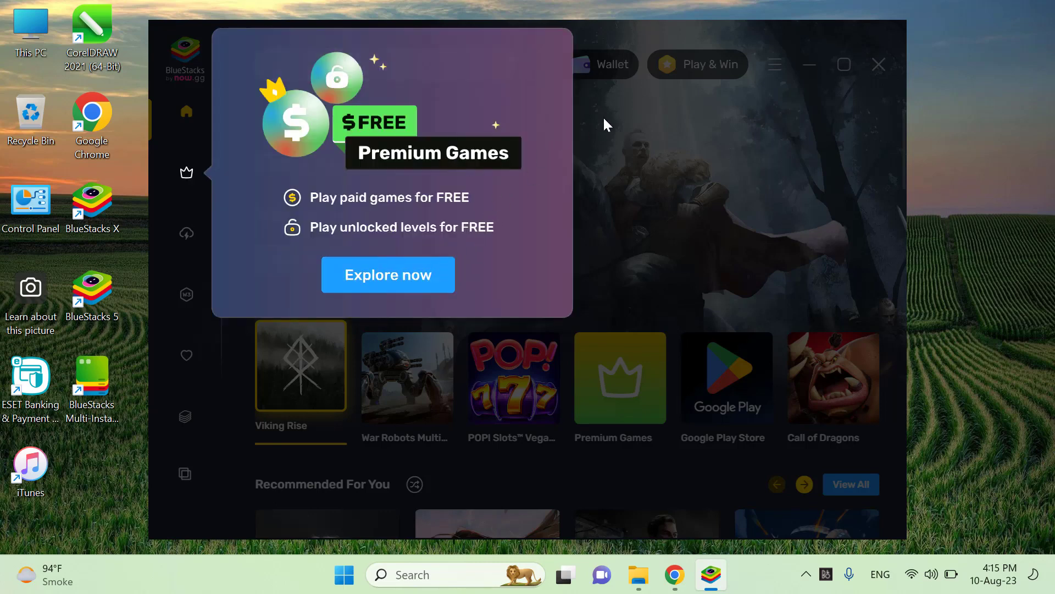
left_click(597, 134)
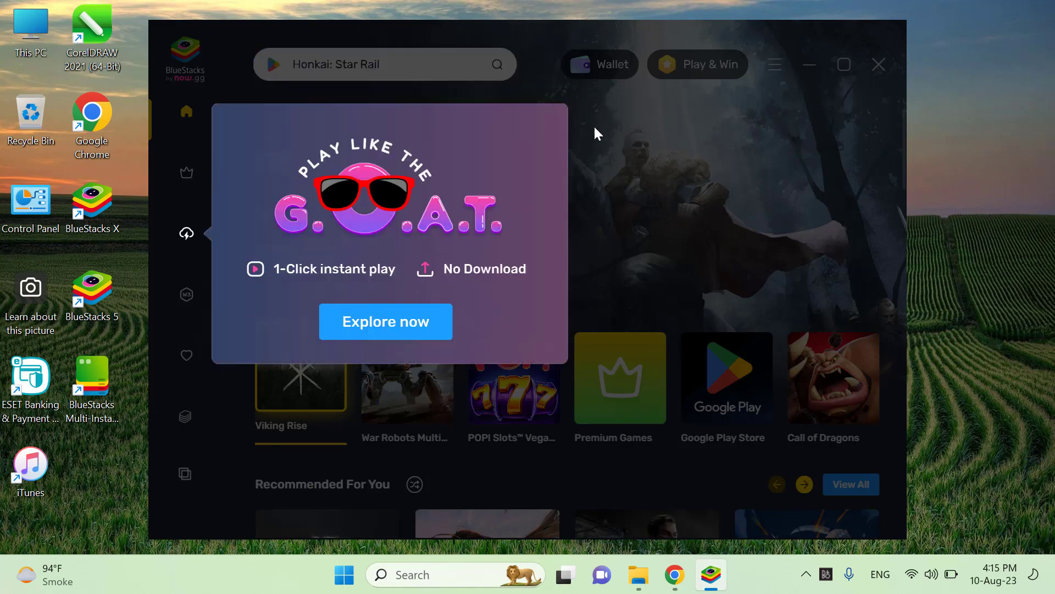
left_click(597, 134)
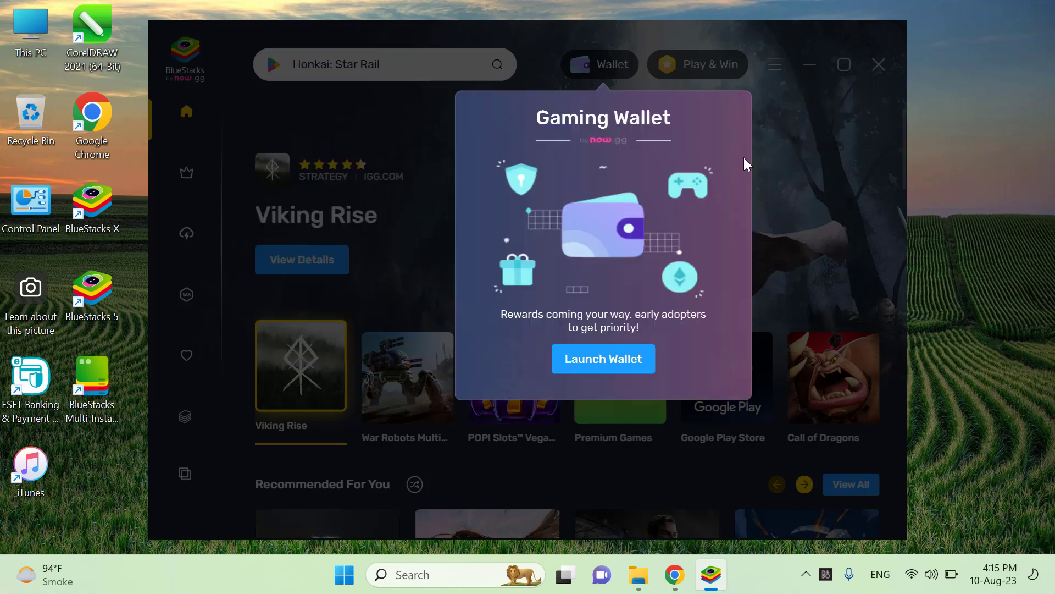
left_click(779, 192)
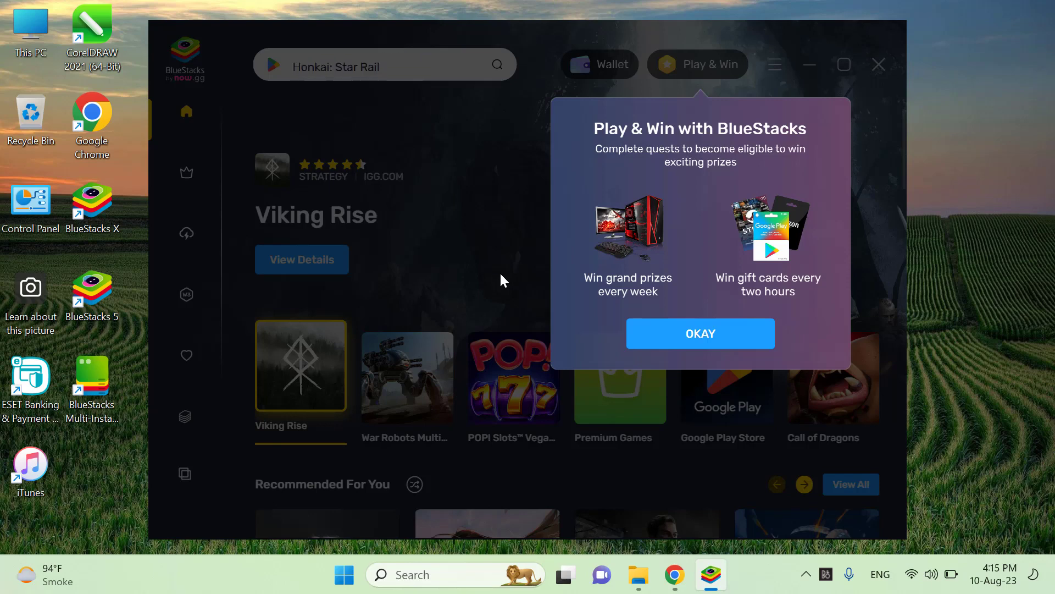
left_click(682, 333)
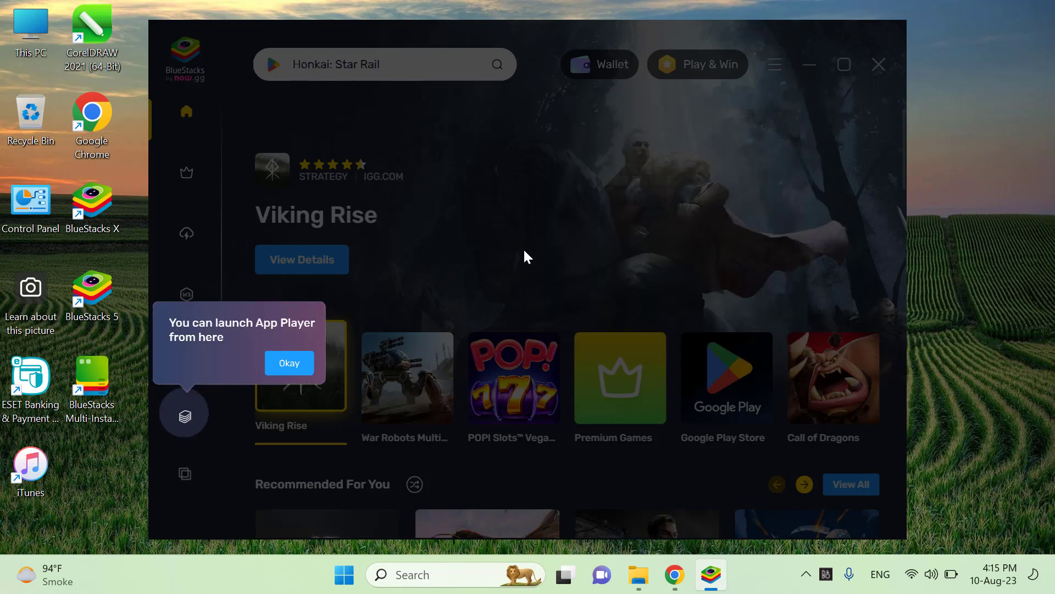
left_click(524, 251)
left_click(466, 250)
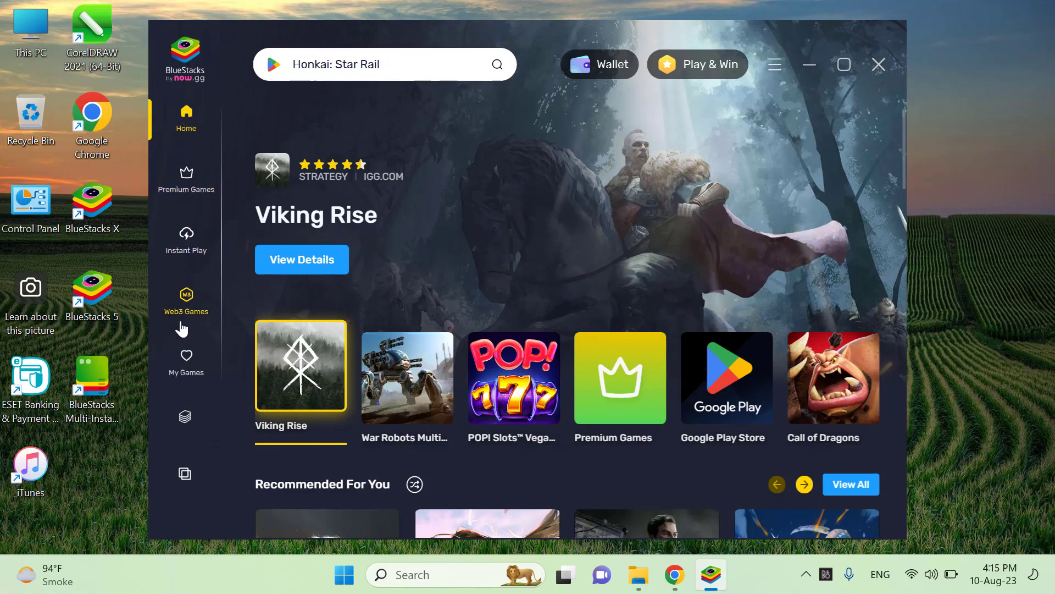
- Look through the suggested games in My Games and view the details of RAID: Shadow Legends
left_click(191, 373)
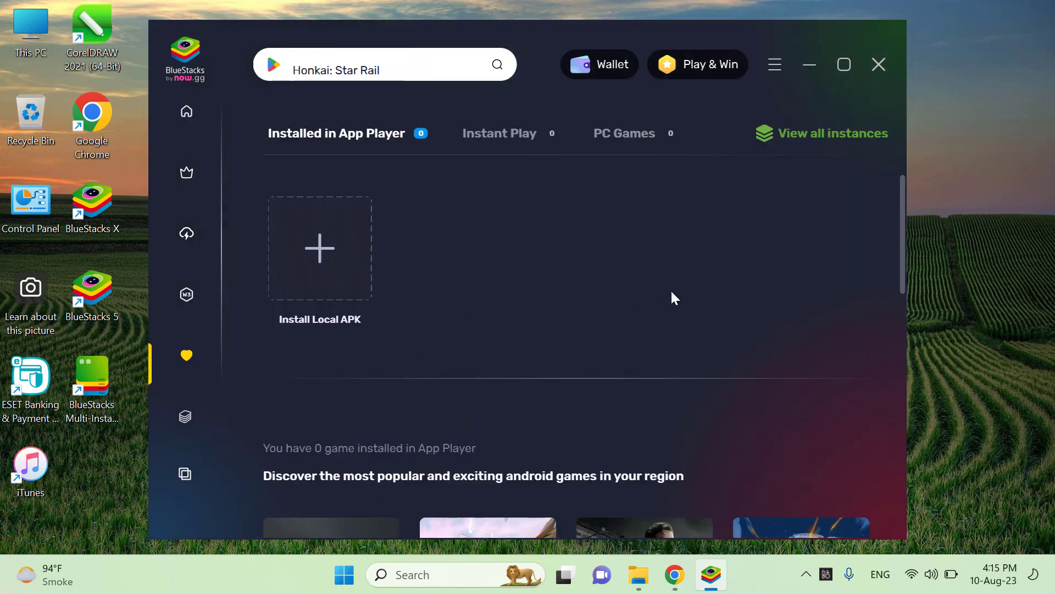
scroll(670, 291, "down", 3)
scroll(672, 291, "up", 1)
scroll(671, 291, "down", 1)
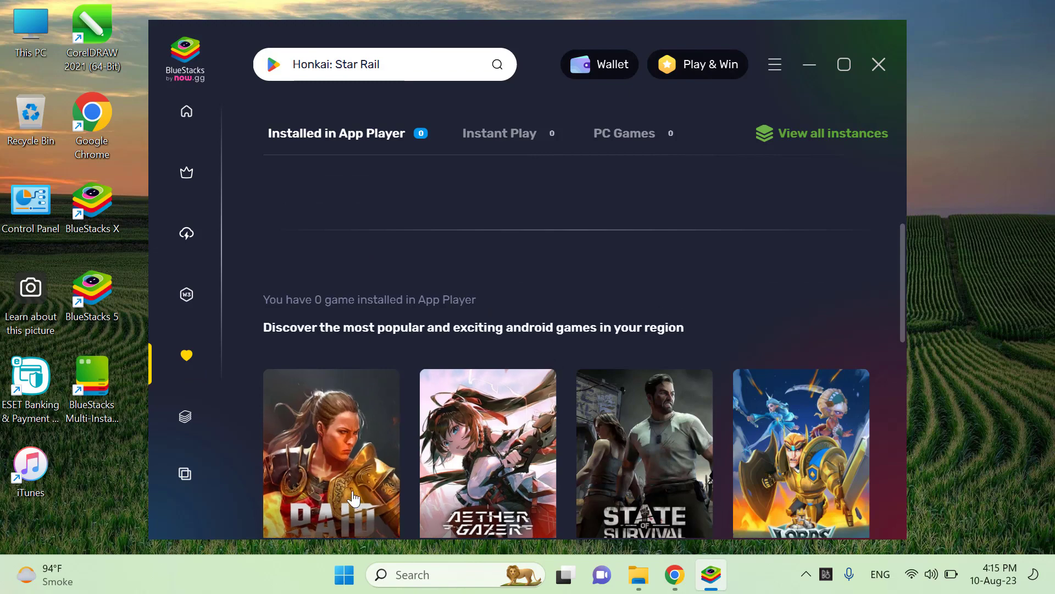
scroll(495, 384, "down", 2)
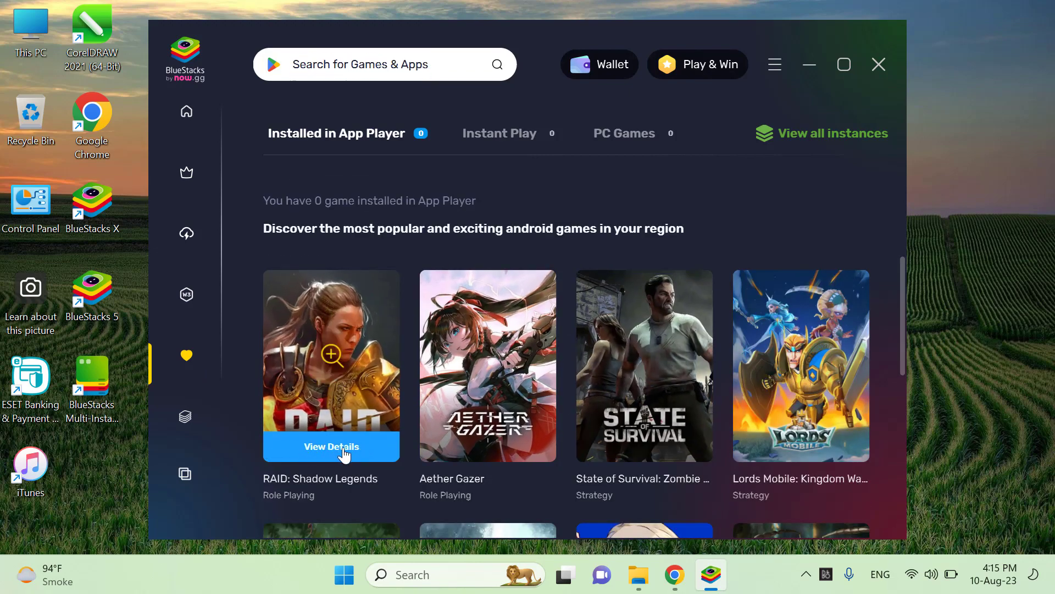
left_click(343, 448)
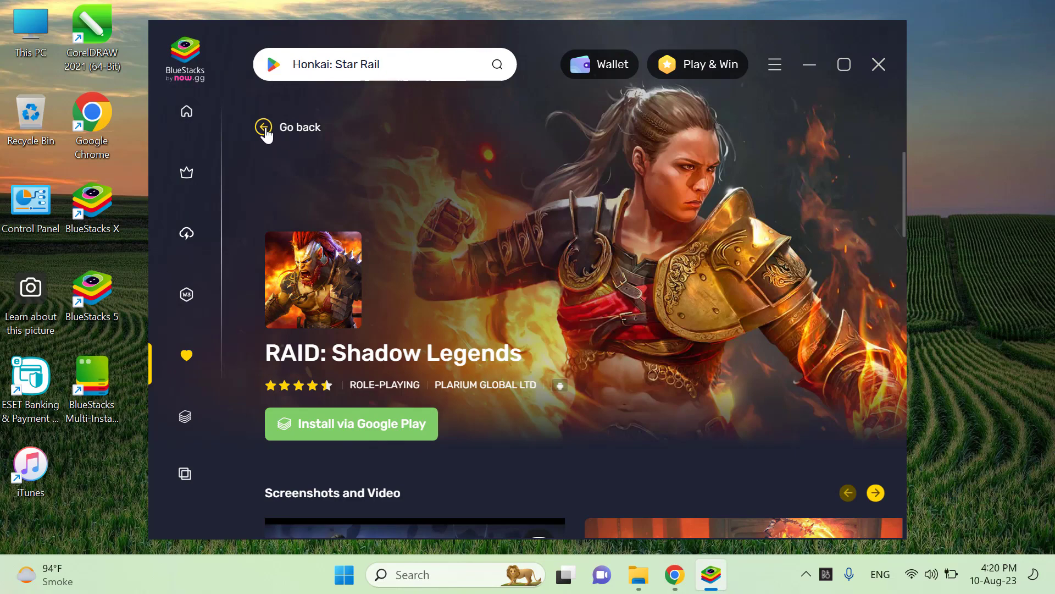
- Go back to My Games to look through the full list of suggested games, and return to the Home page
left_click(266, 133)
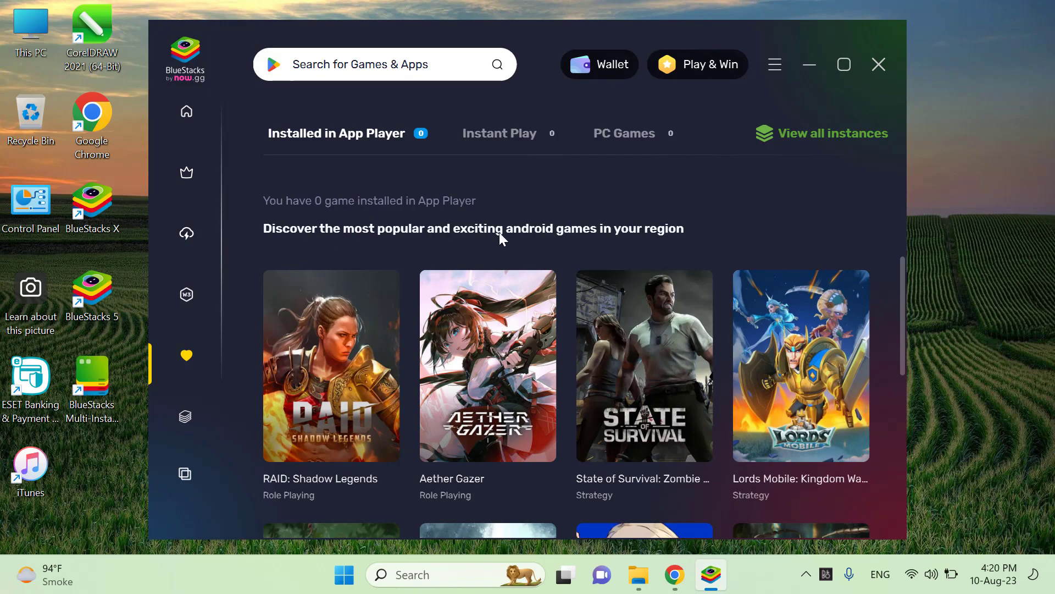
left_click_drag(901, 282, 902, 478)
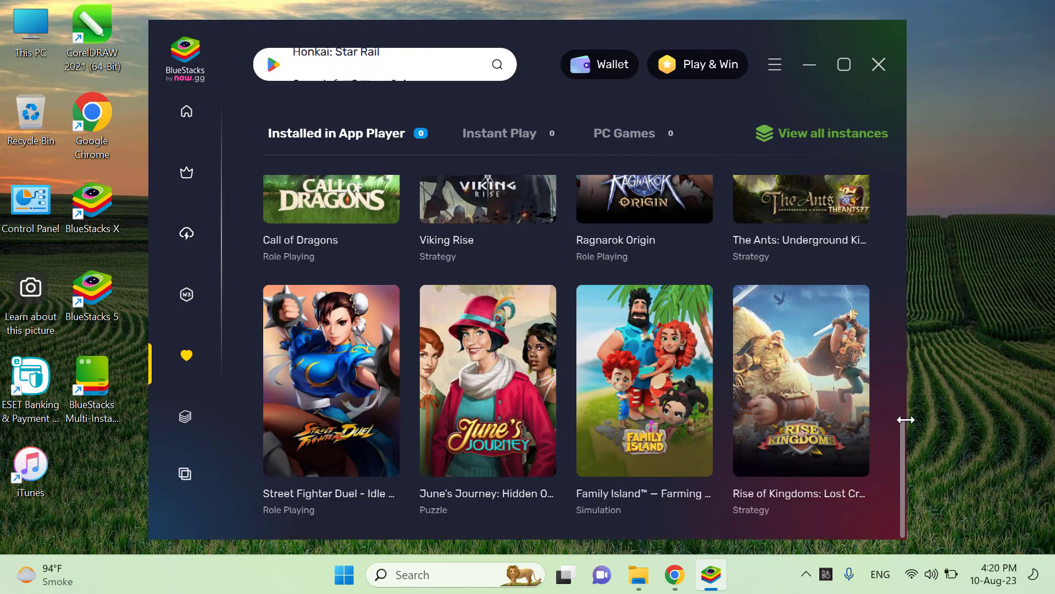
left_click_drag(906, 419, 879, 161)
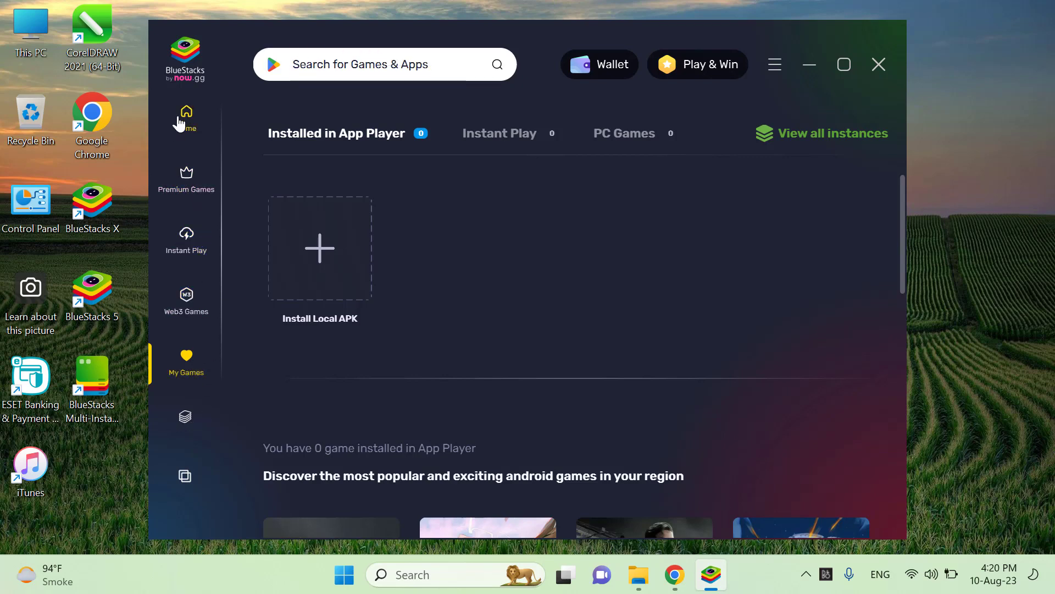
left_click(179, 123)
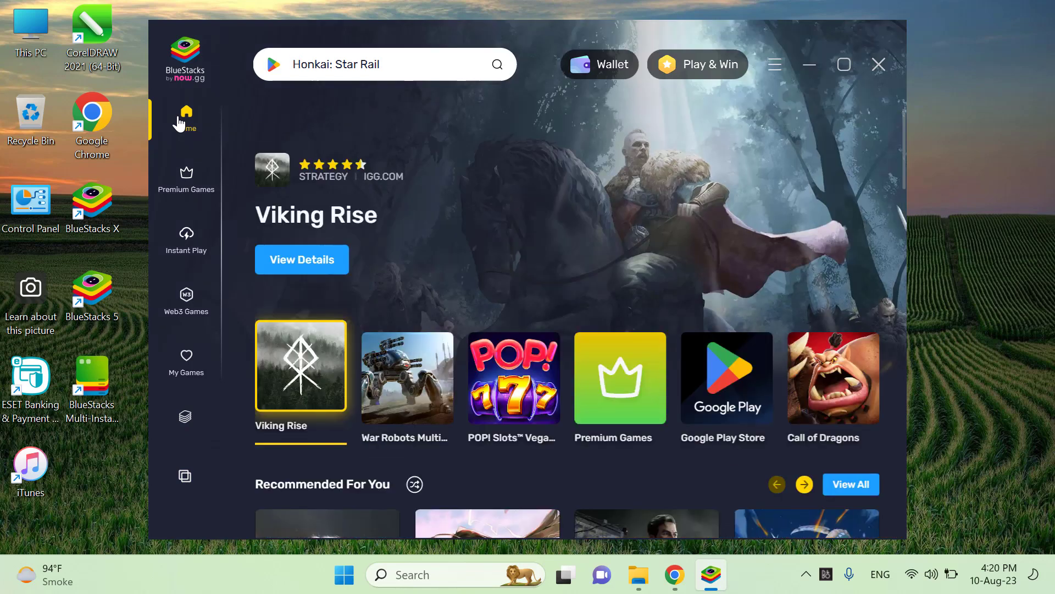
- Launch the BlueStacks App Player and look at its App Center and the World of Warships entry
left_click(189, 431)
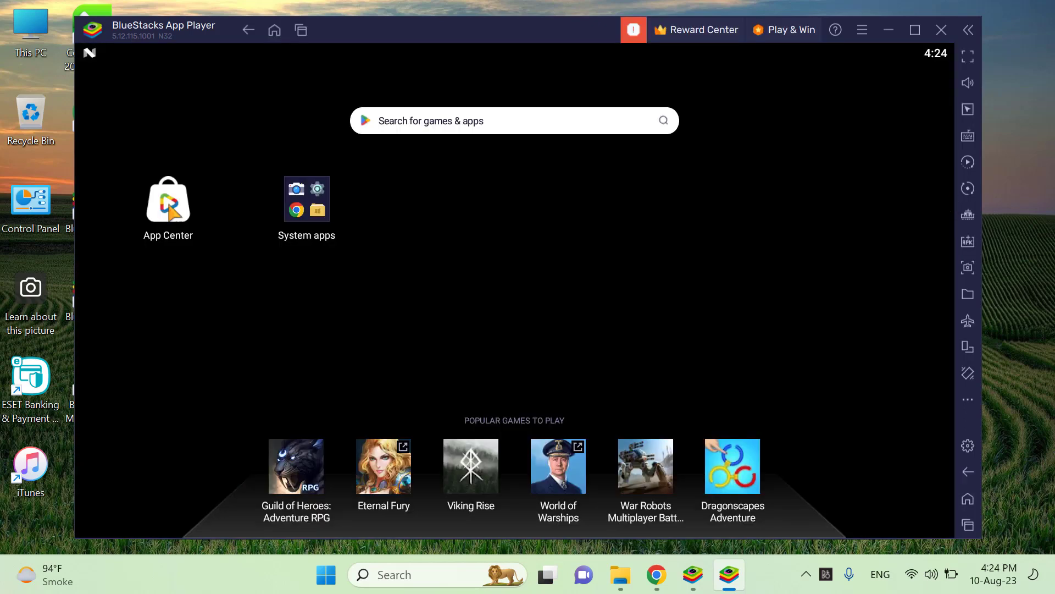
left_click(169, 206)
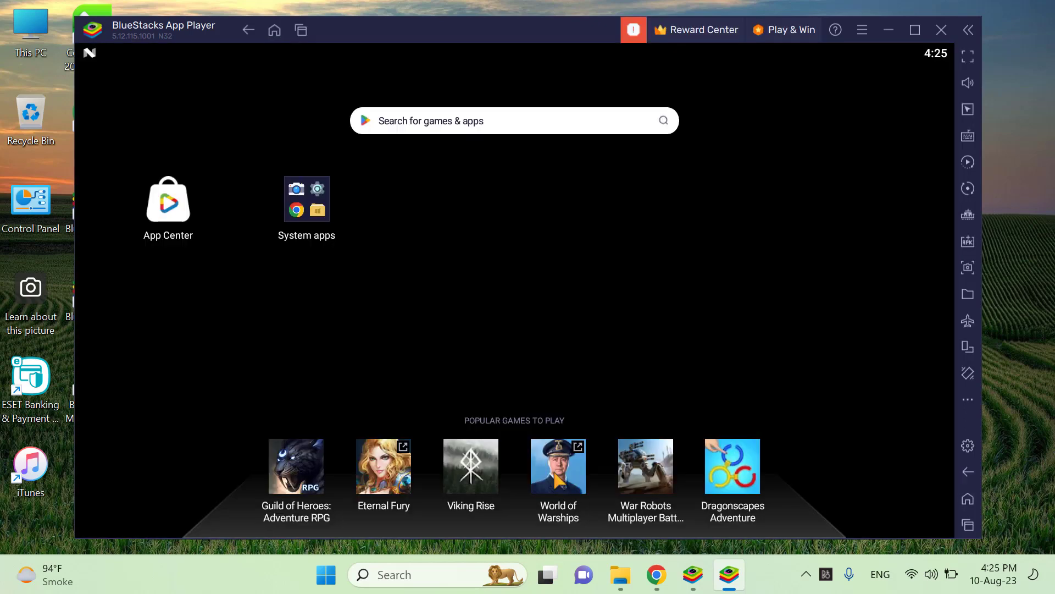
left_click(556, 472)
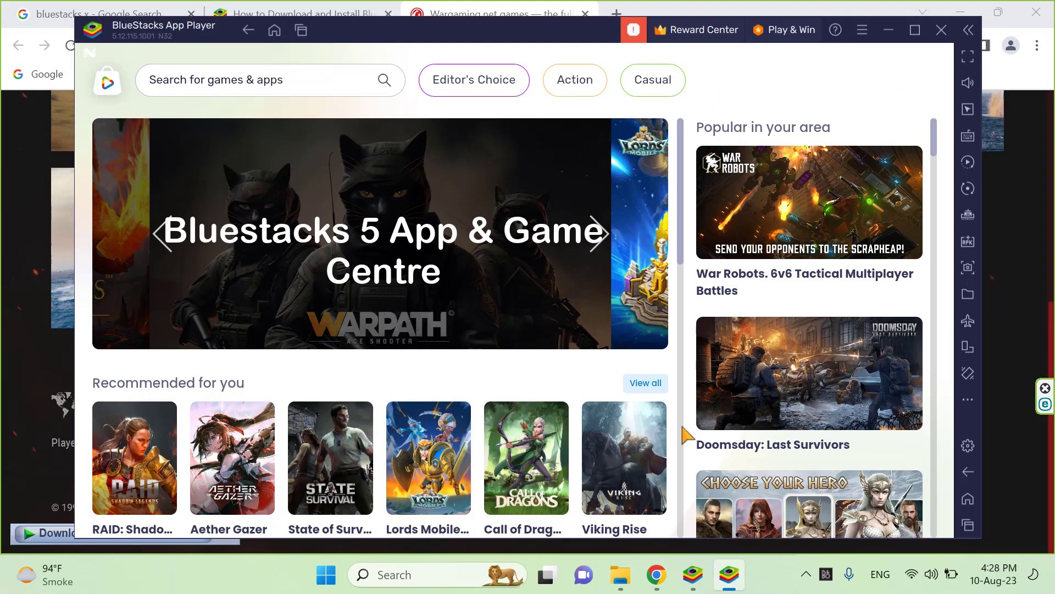
scroll(684, 435, "down", 5)
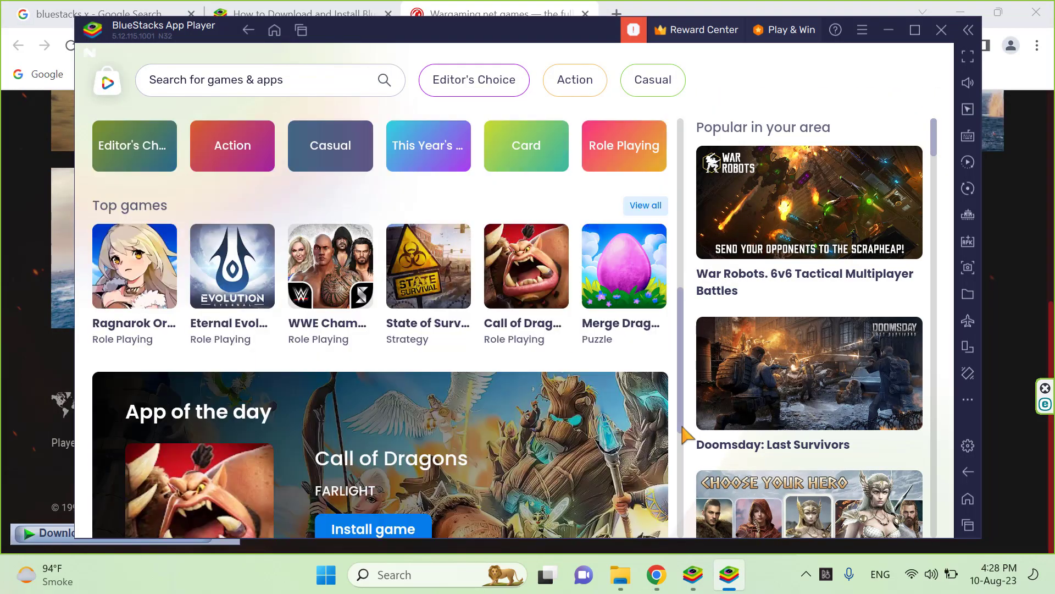
- Return to the App Player home screen and view the contents of the System apps folder
left_click(274, 30)
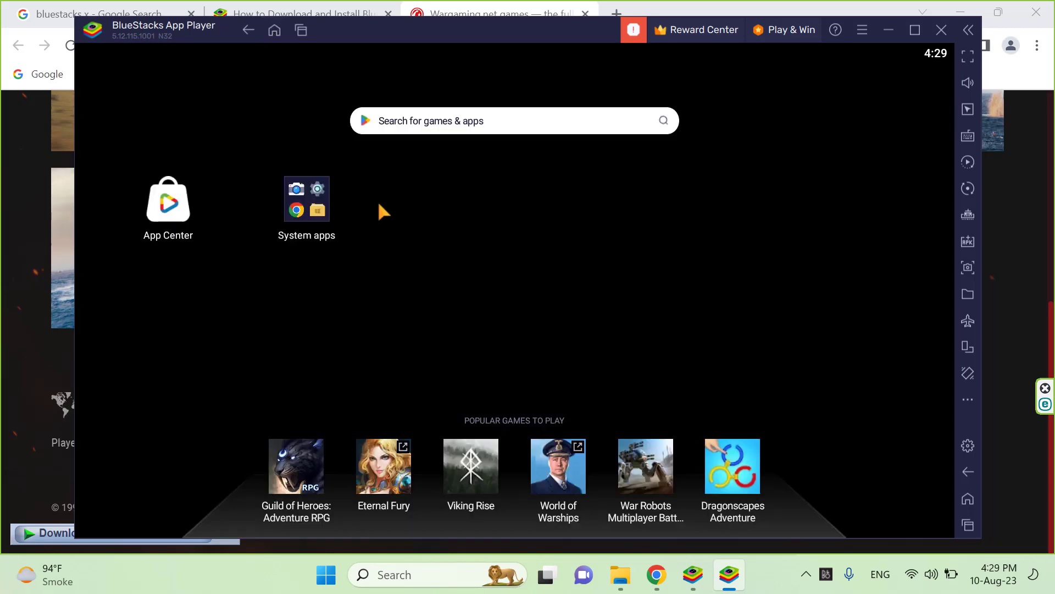
left_click(302, 217)
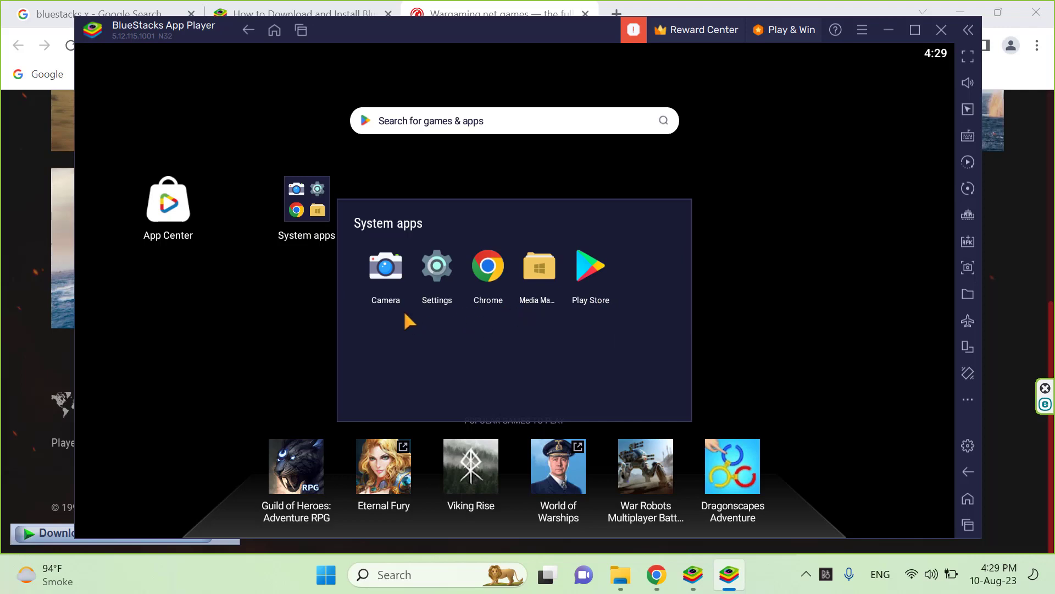
left_click(813, 198)
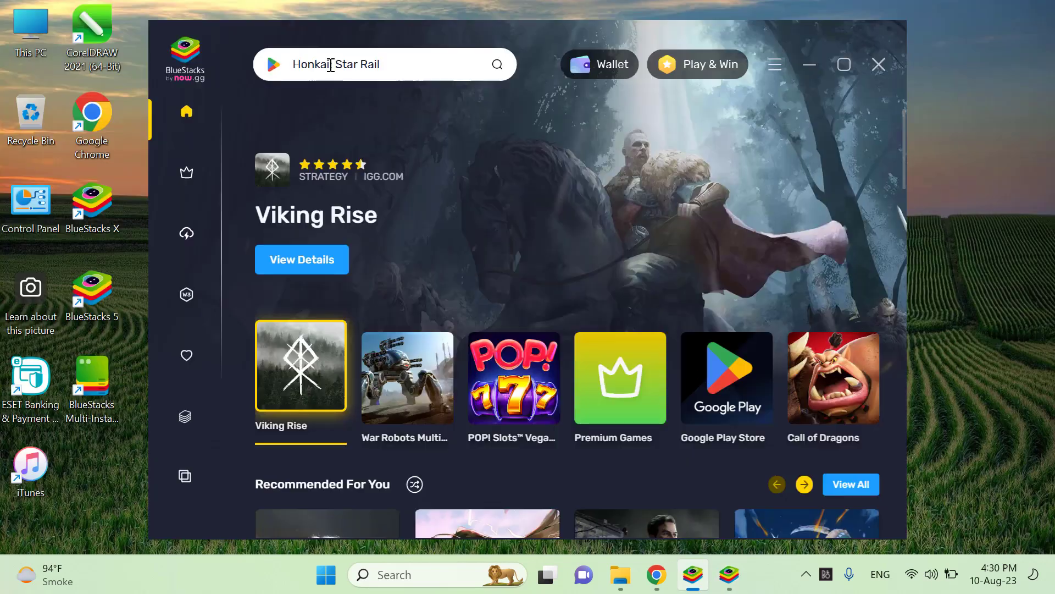
- View the most popular games offered by the BlueStacks X search, and close BlueStacks X
left_click(330, 65)
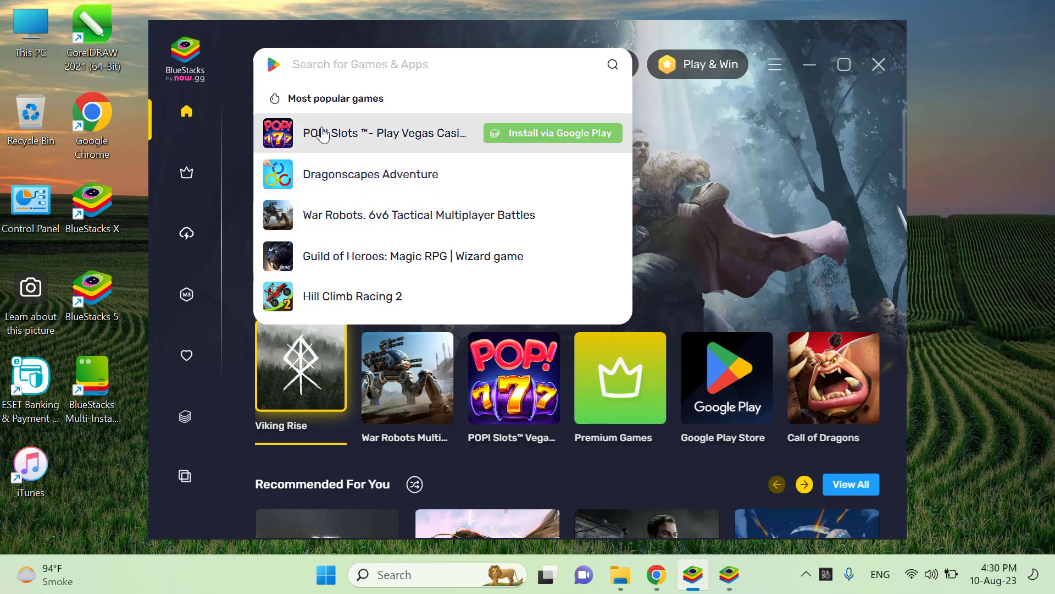
left_click(879, 65)
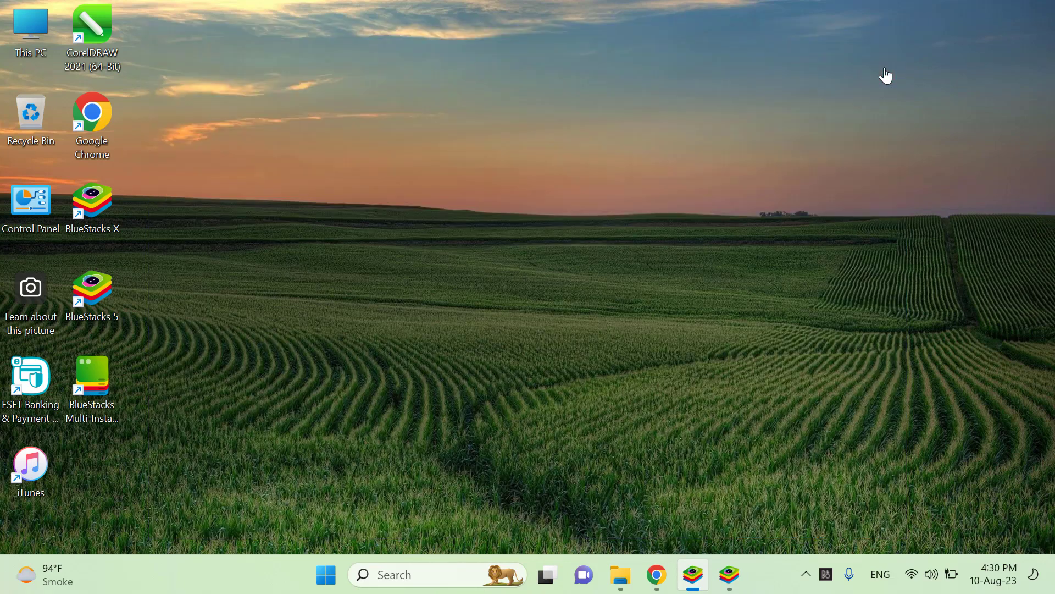